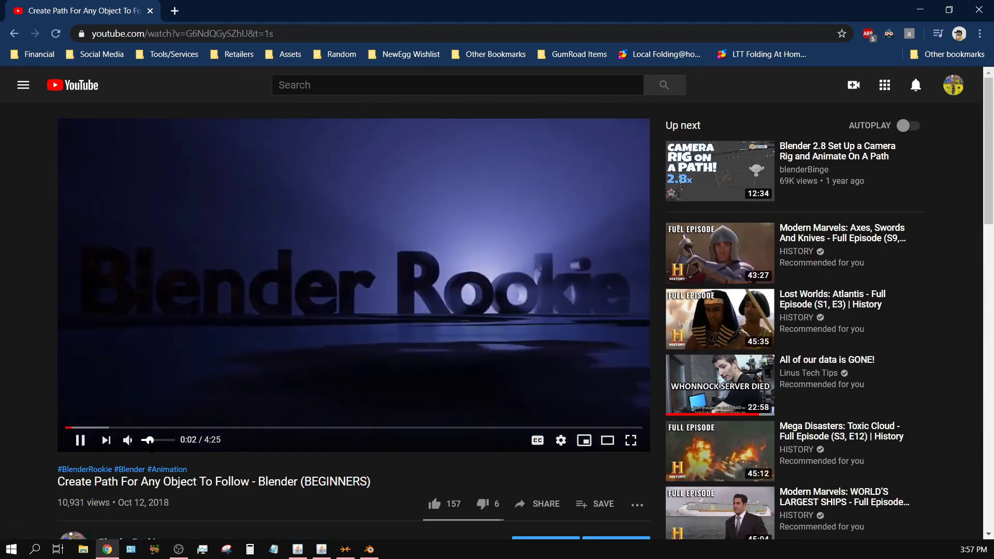
Skip the tutorial ahead to 0:17, mute it, and pause it at 0:53.
{"action": "left_click", "coordinate": [104, 427]}
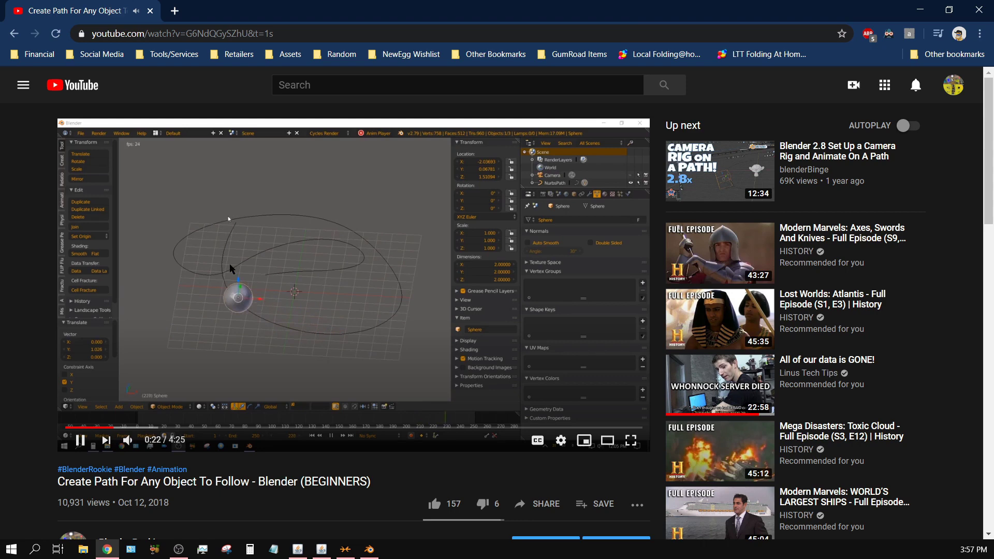
{"action": "left_click", "coordinate": [127, 440]}
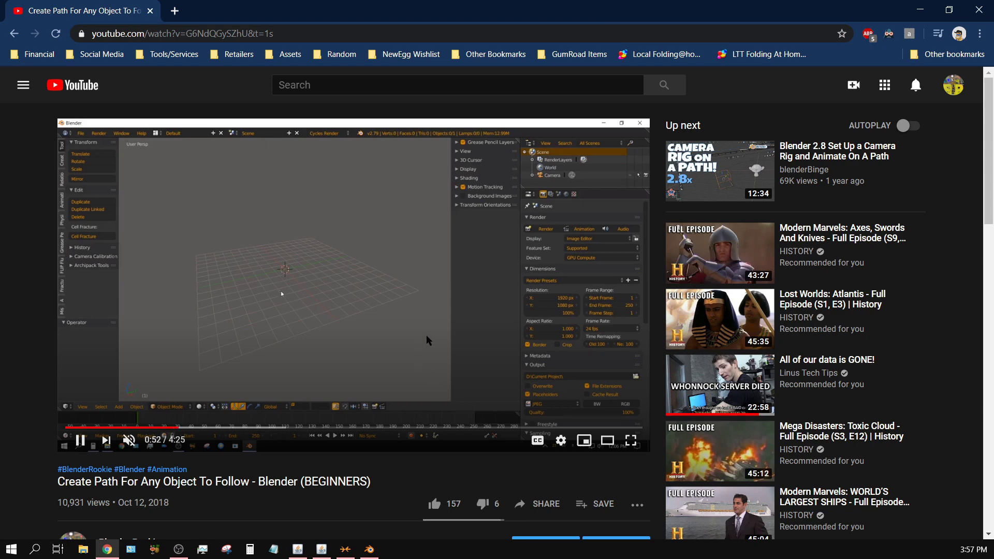
{"action": "left_click", "coordinate": [285, 279]}
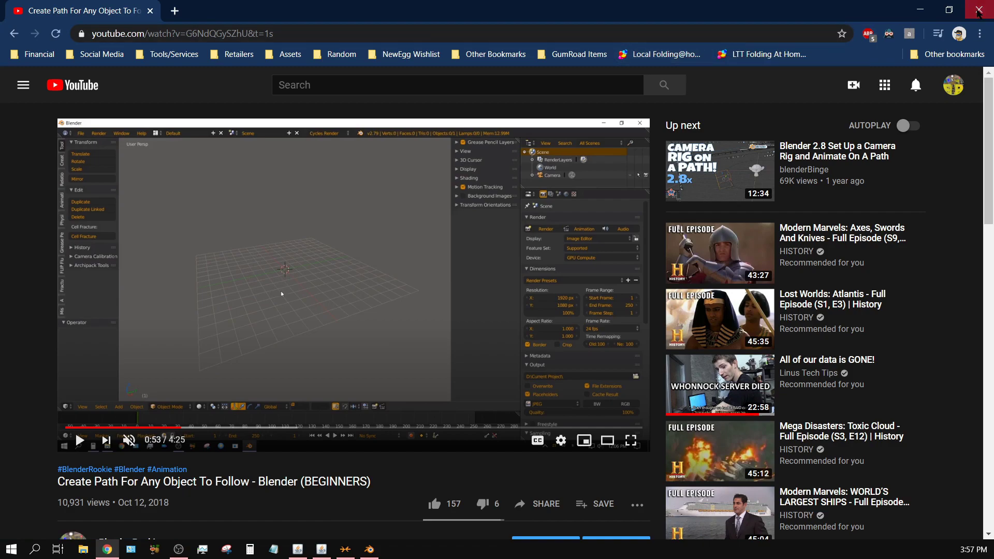
Close Chrome and dismiss the Blender 2.82 splash screen.
{"action": "left_click", "coordinate": [979, 10]}
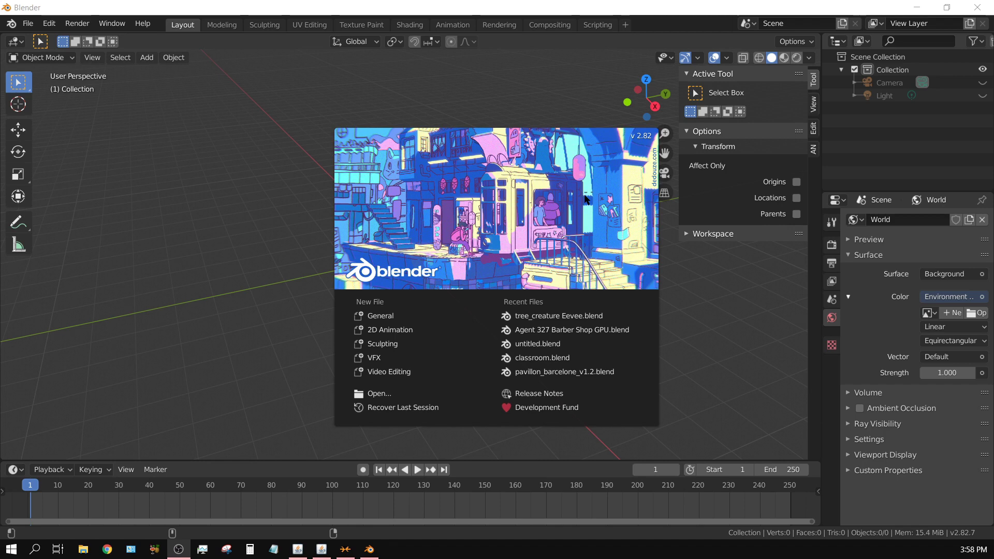
{"action": "left_click", "coordinate": [245, 352]}
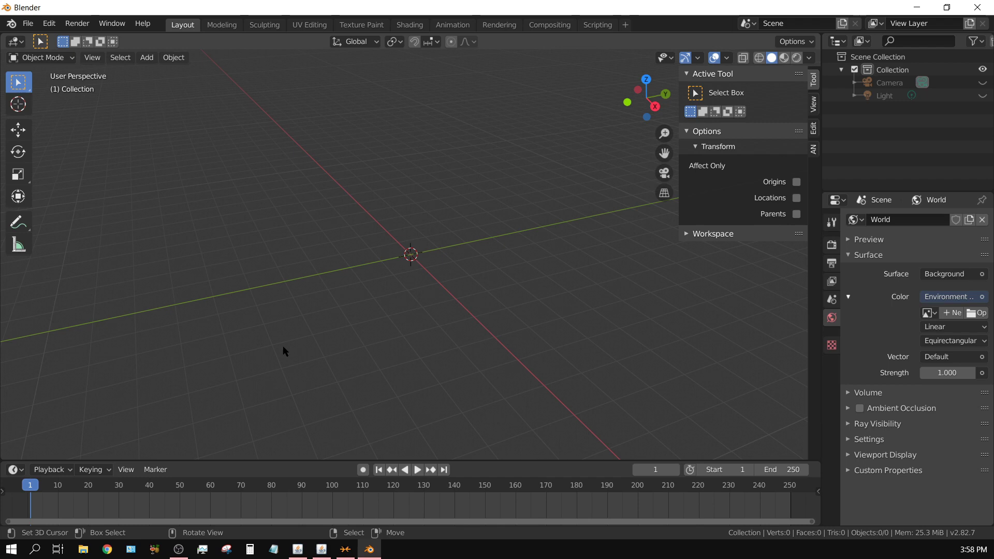
Add a NURBS circle at the origin, deselect it, and view it from the top.
{"action": "left_click", "coordinate": [155, 60]}
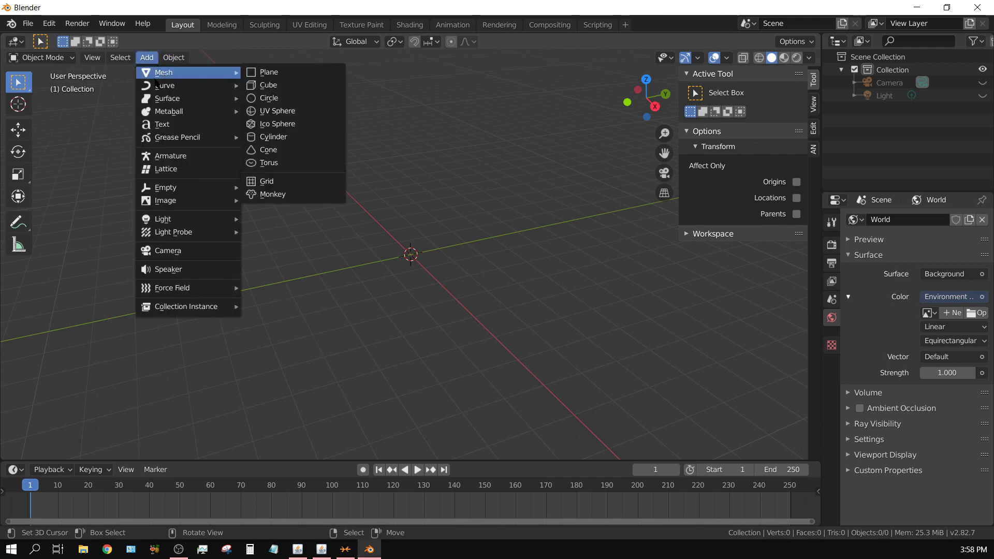
{"action": "mouse_move", "coordinate": [158, 88]}
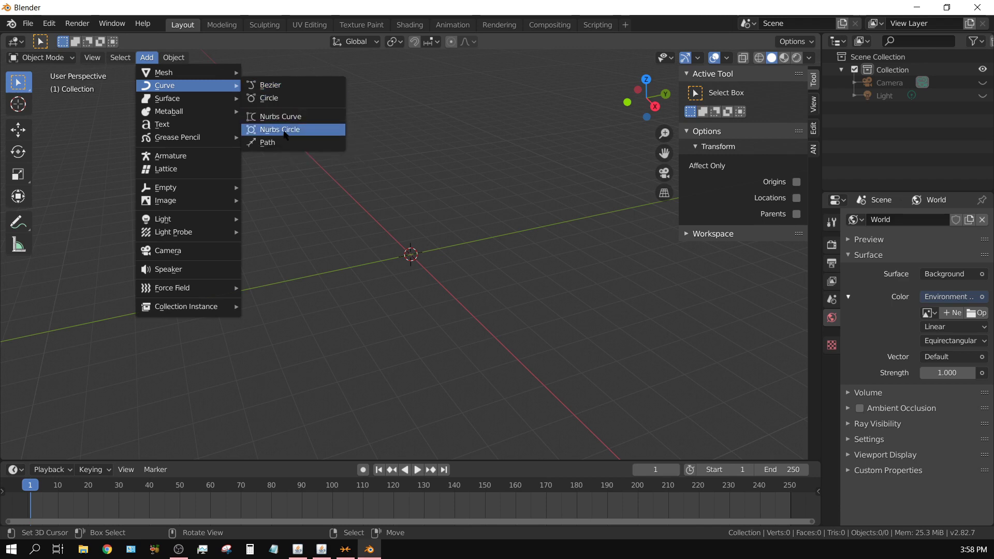
{"action": "left_click", "coordinate": [284, 133]}
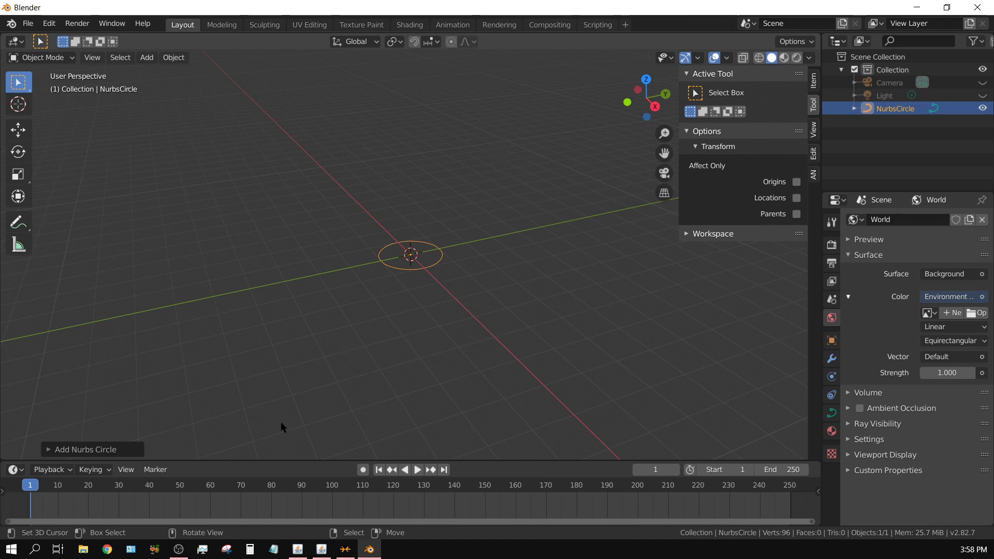
{"action": "left_click", "coordinate": [452, 370]}
{"action": "middle_click_drag", "start_coordinate": [526, 209], "coordinate": [503, 253]}
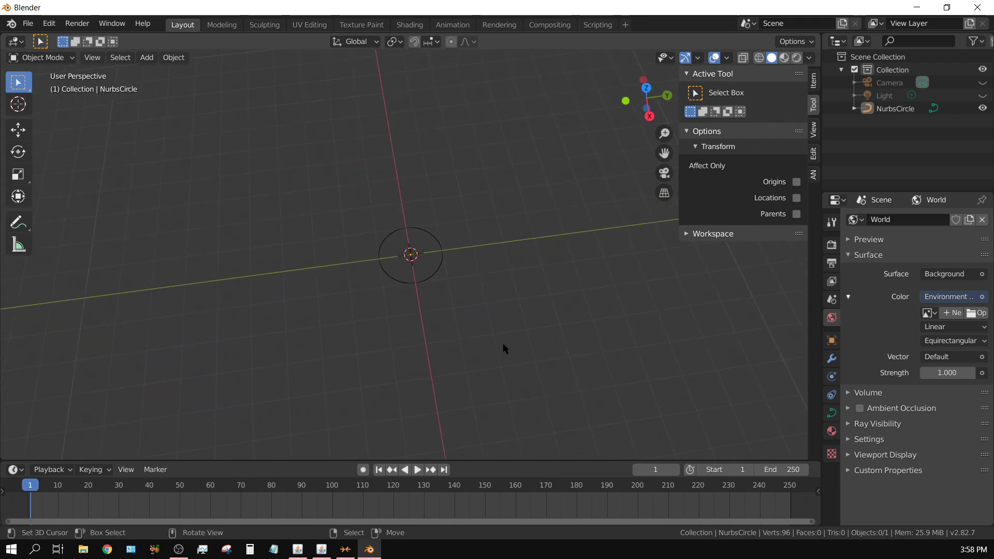
{"action": "key", "text": "KP_7"}
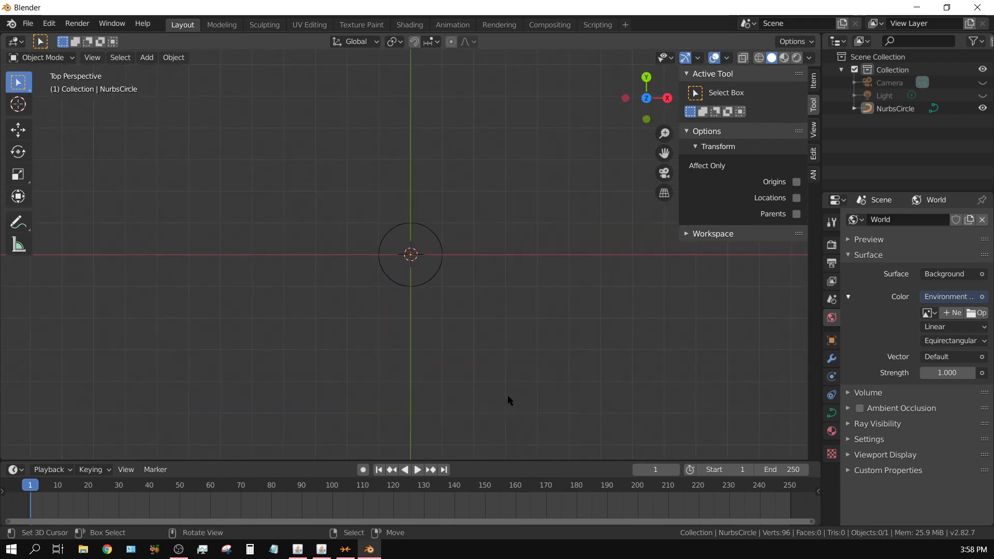
{"action": "scroll", "coordinate": [508, 401], "scroll_direction": "up", "scroll_amount": 10}
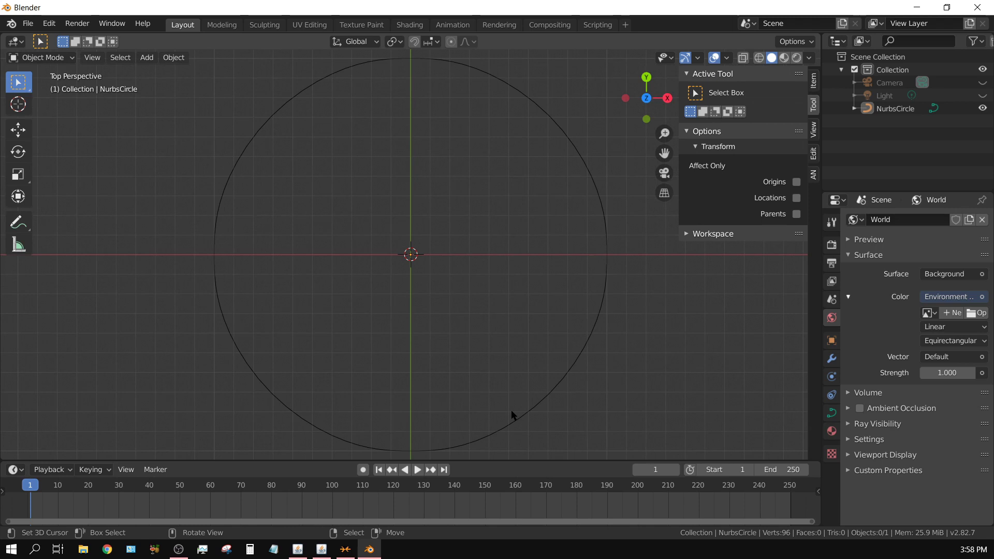
{"action": "scroll", "coordinate": [512, 414], "scroll_direction": "down", "scroll_amount": 2}
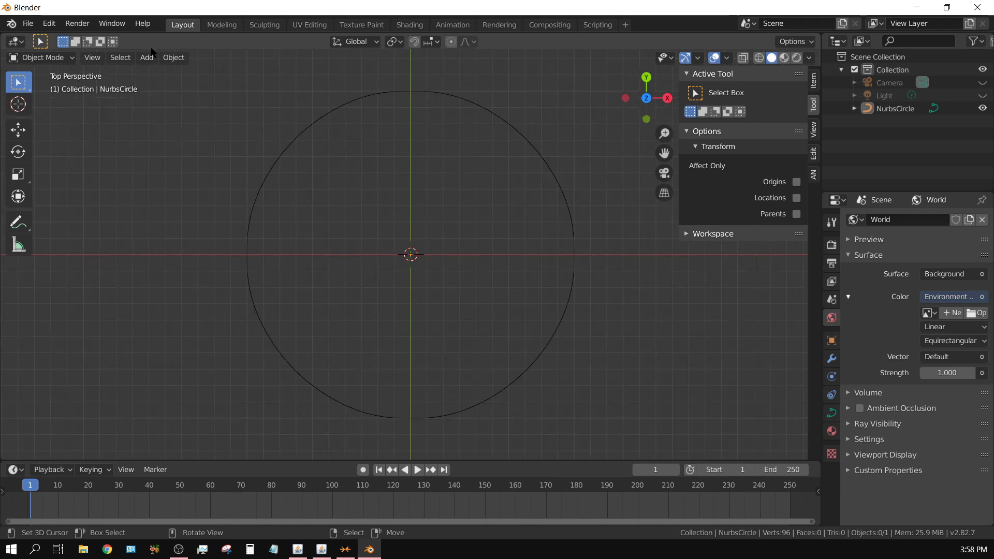
Add a UV sphere, scale it to 0.1 with S 0.1, and switch to orthographic view.
{"action": "left_click", "coordinate": [148, 57]}
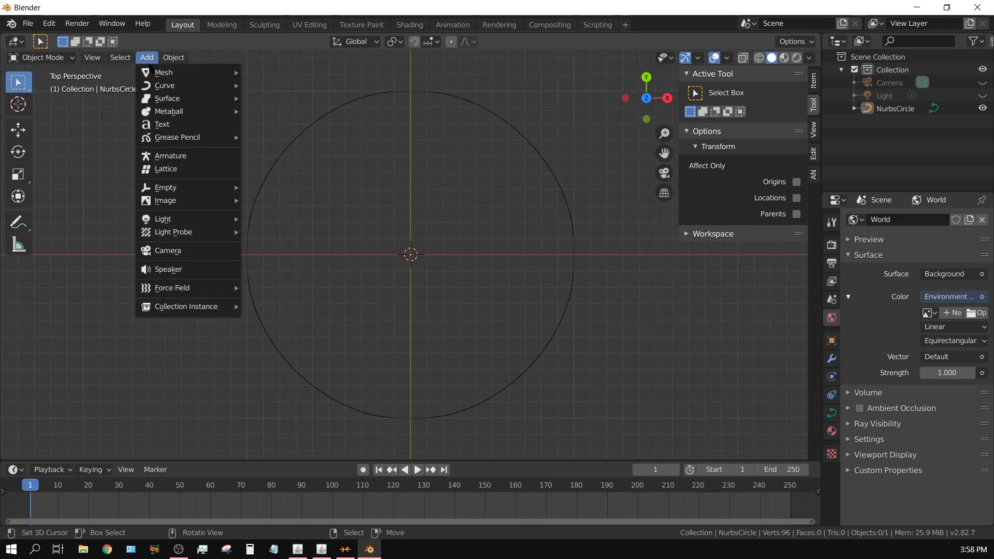
{"action": "mouse_move", "coordinate": [185, 74]}
{"action": "left_click", "coordinate": [269, 109]}
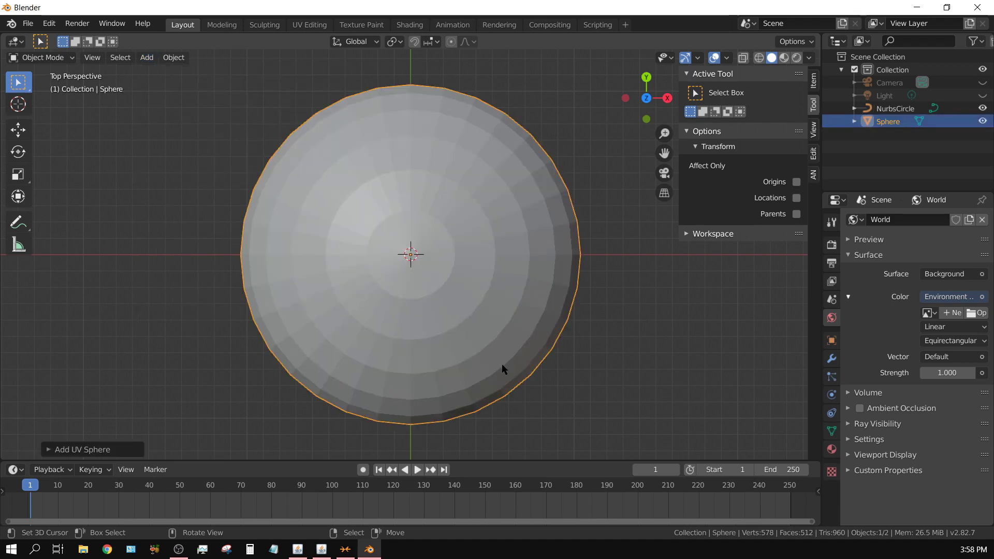
{"action": "type", "text": "s0.1"}
{"action": "key", "text": "Return"}
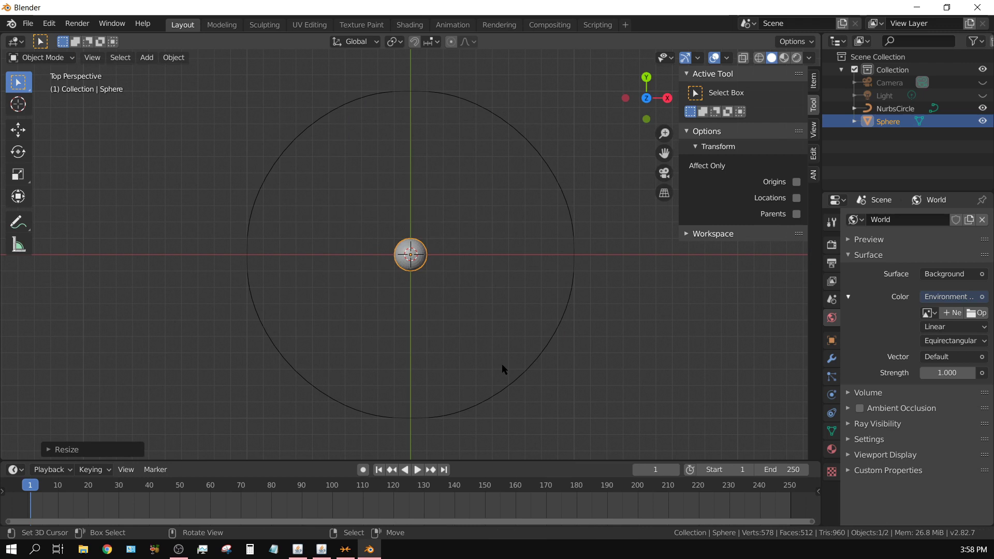
{"action": "key", "text": "KP_5"}
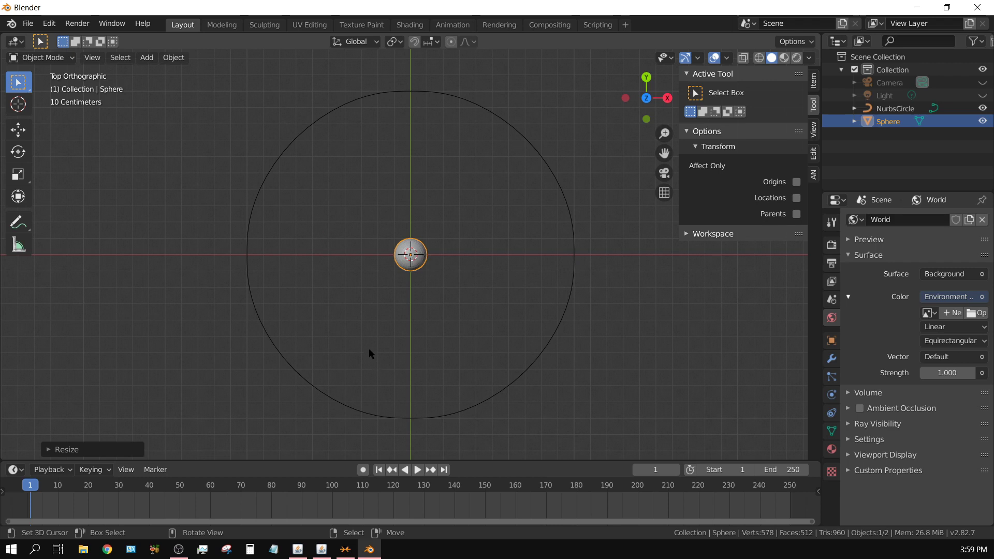
With the sphere selected, add the NURBS circle and parent them with Ctrl+P > Follow Path.
{"action": "key", "text": "shift"}
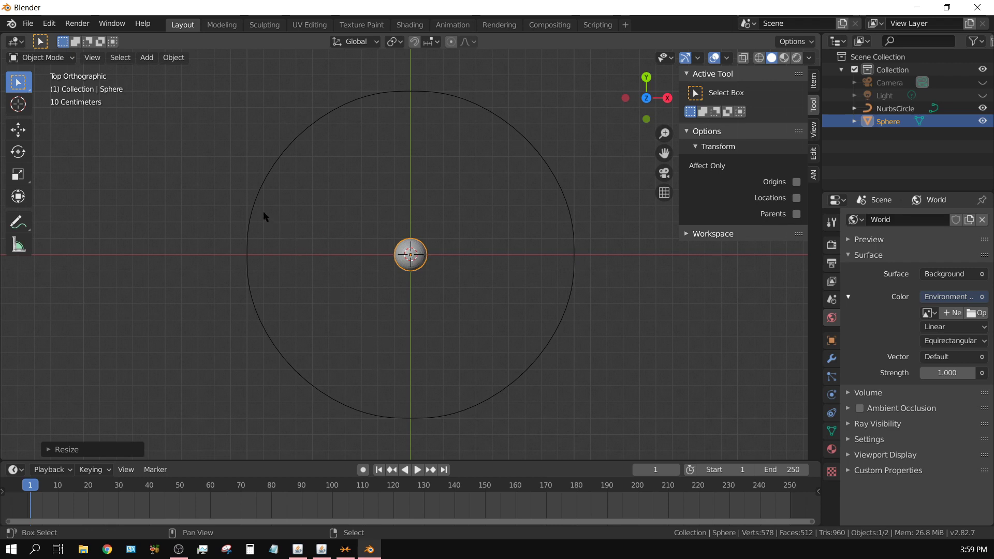
{"action": "left_click", "coordinate": [253, 207], "text": "shift"}
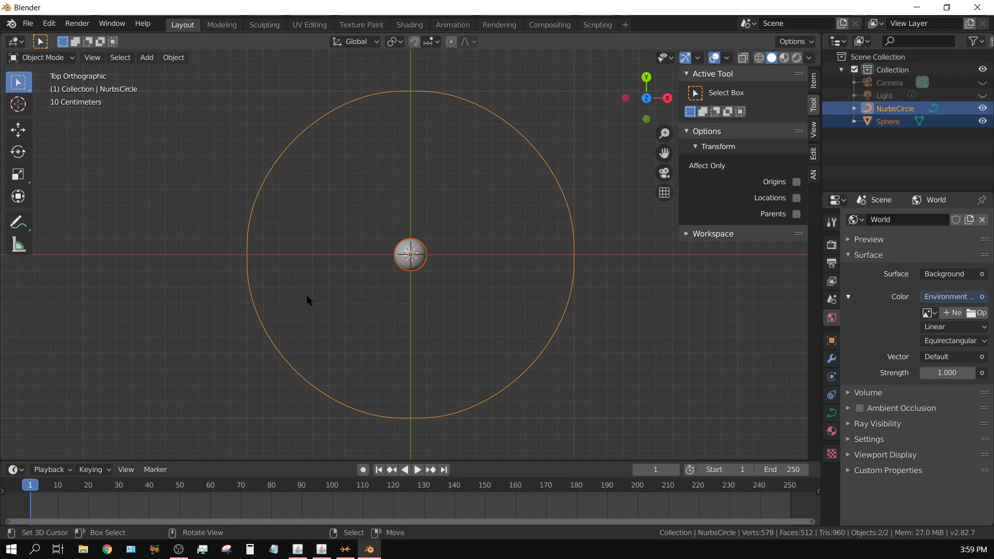
{"action": "key", "text": "ctrl+p"}
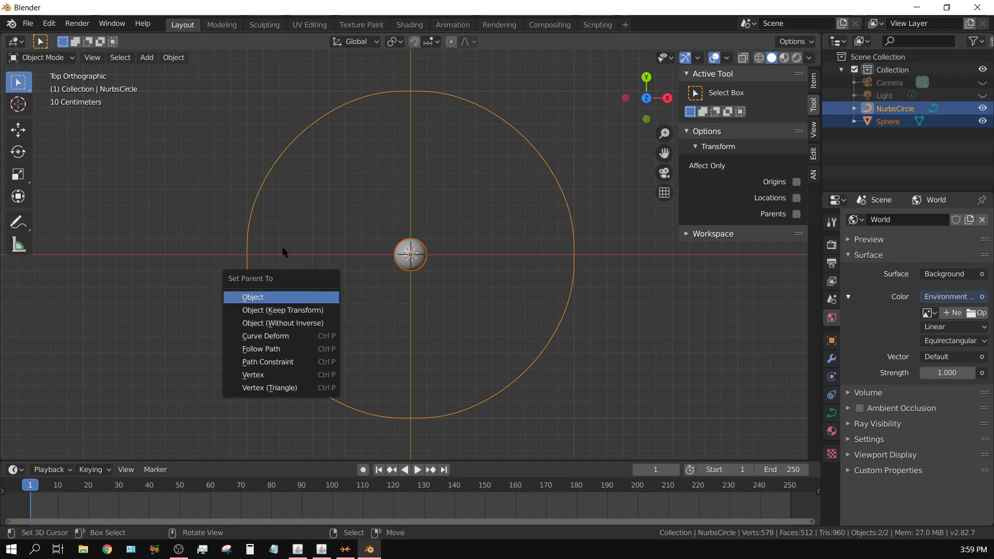
{"action": "left_click", "coordinate": [274, 350]}
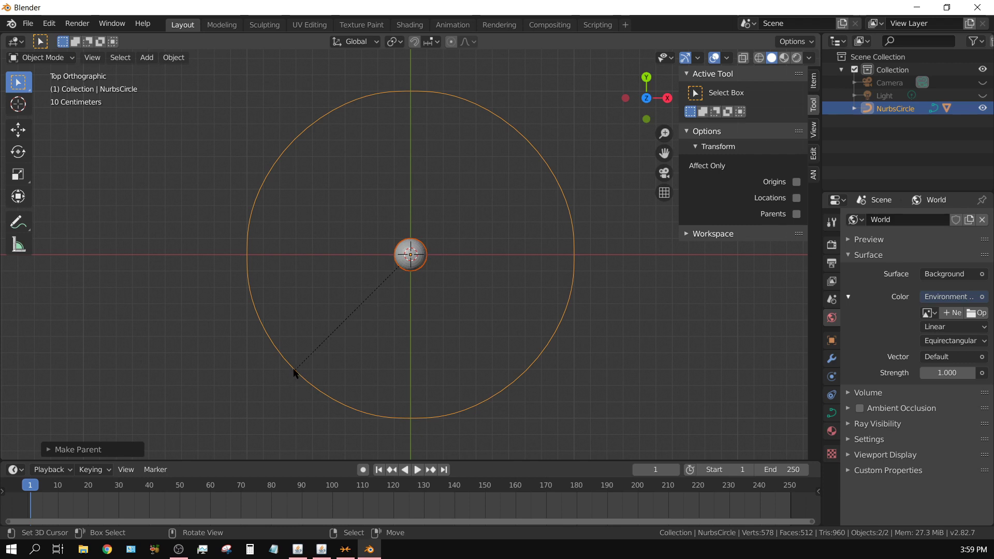
Move the sphere onto the circle's lower-left edge and play the animation.
{"action": "left_click", "coordinate": [415, 256]}
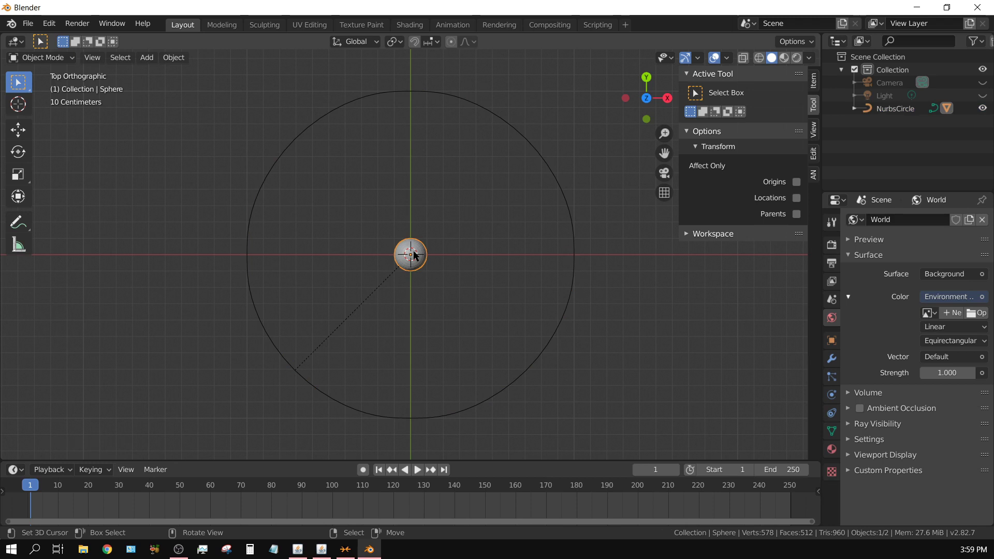
{"action": "key", "text": "g"}
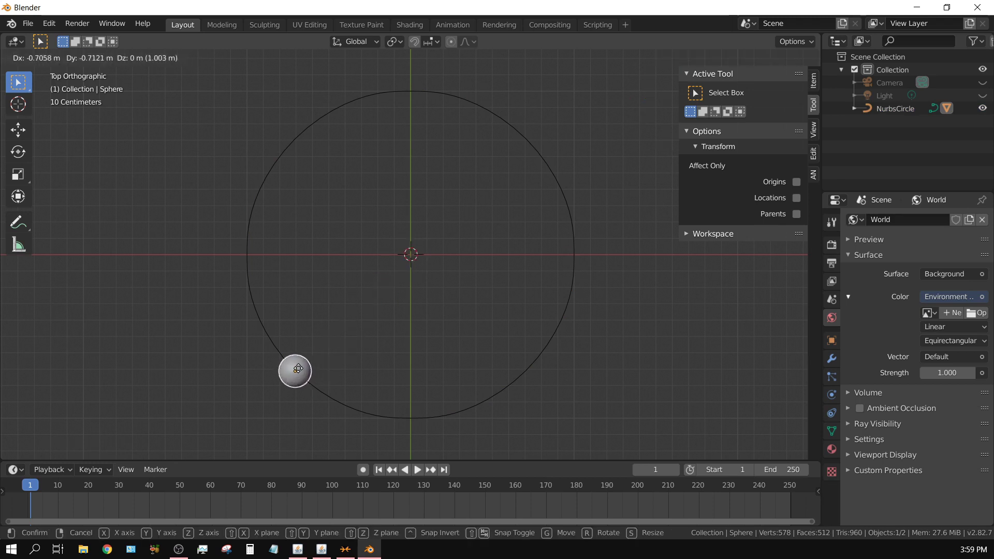
{"action": "left_click", "coordinate": [298, 369]}
{"action": "left_click", "coordinate": [418, 470]}
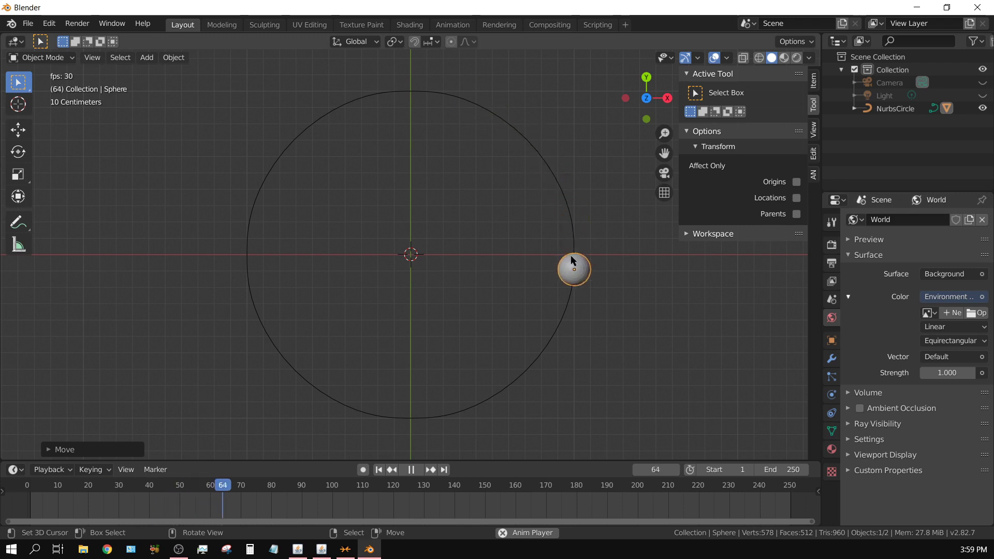
Select the NURBS circle and expand Path Animation in its Curve Data properties.
{"action": "left_click", "coordinate": [569, 229]}
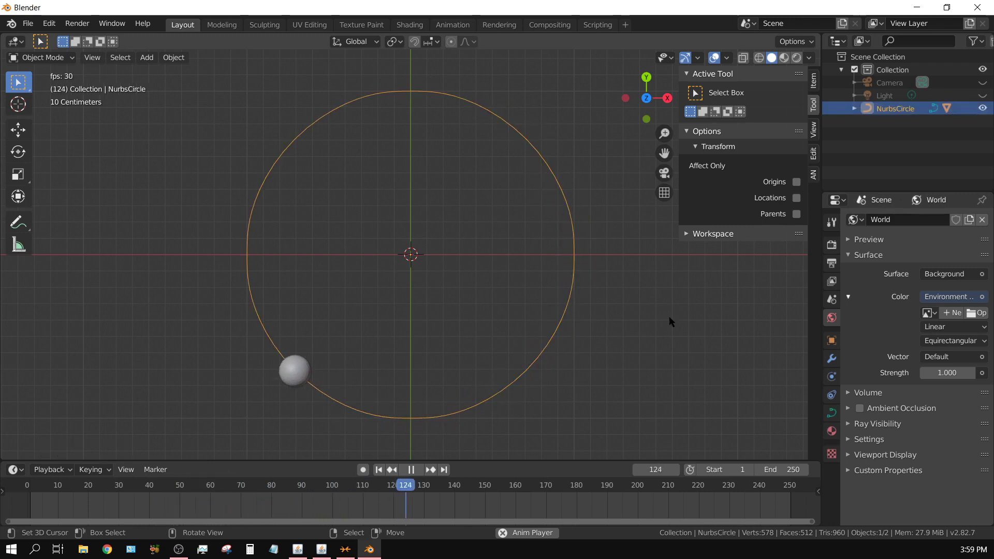
{"action": "left_click", "coordinate": [832, 413]}
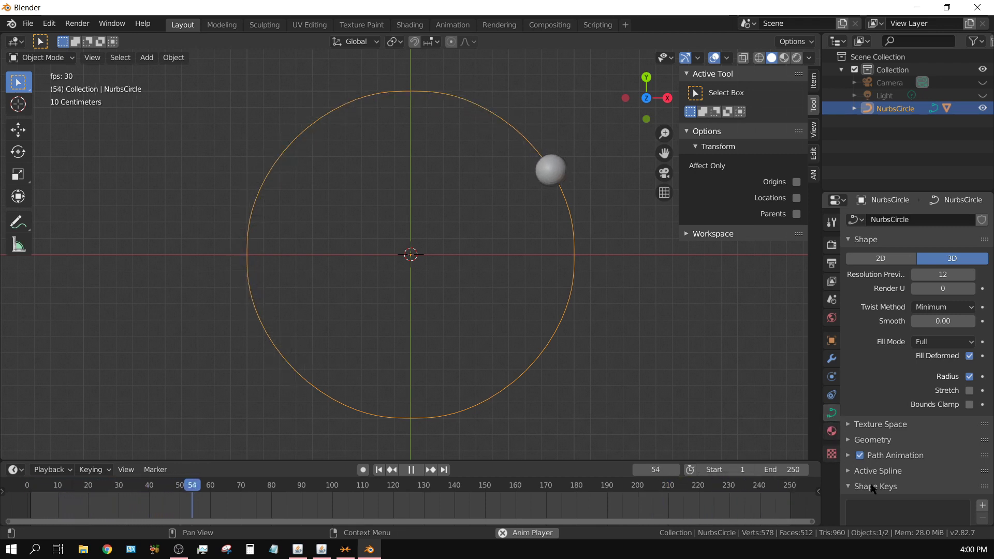
{"action": "left_click", "coordinate": [849, 455]}
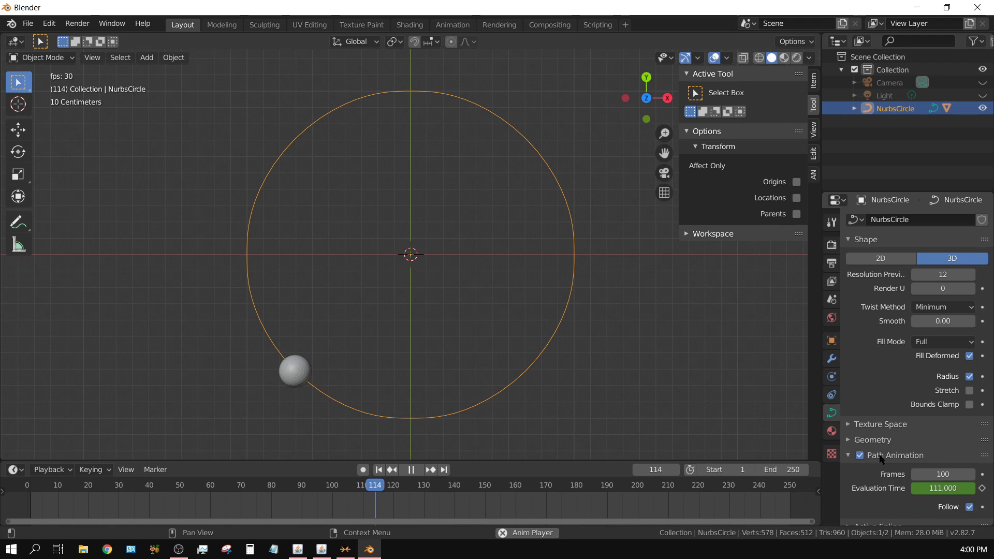
{"action": "scroll", "coordinate": [907, 472], "scroll_direction": "down", "scroll_amount": 2}
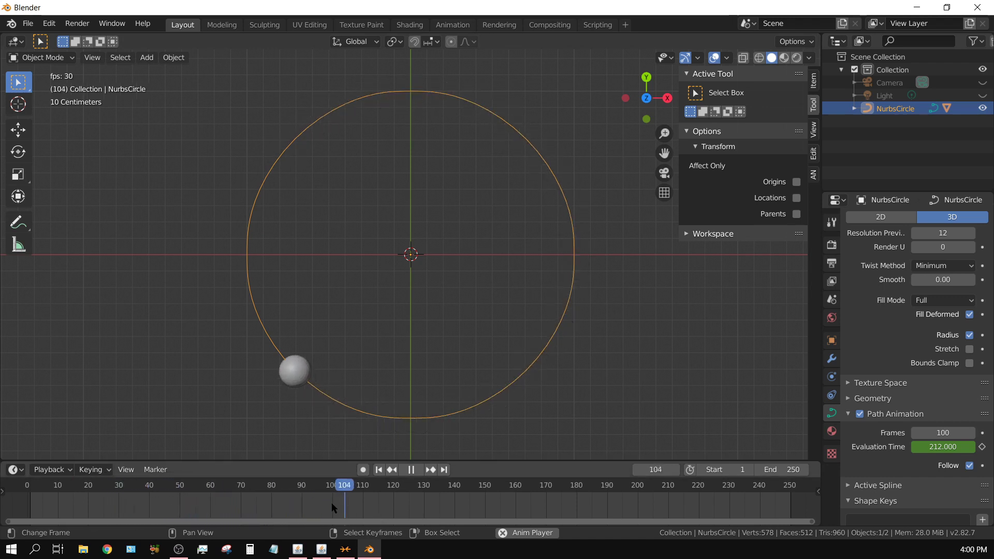
Set the path animation Frames to 200, then change it to 10.
{"action": "left_click", "coordinate": [939, 433]}
{"action": "type", "text": "200"}
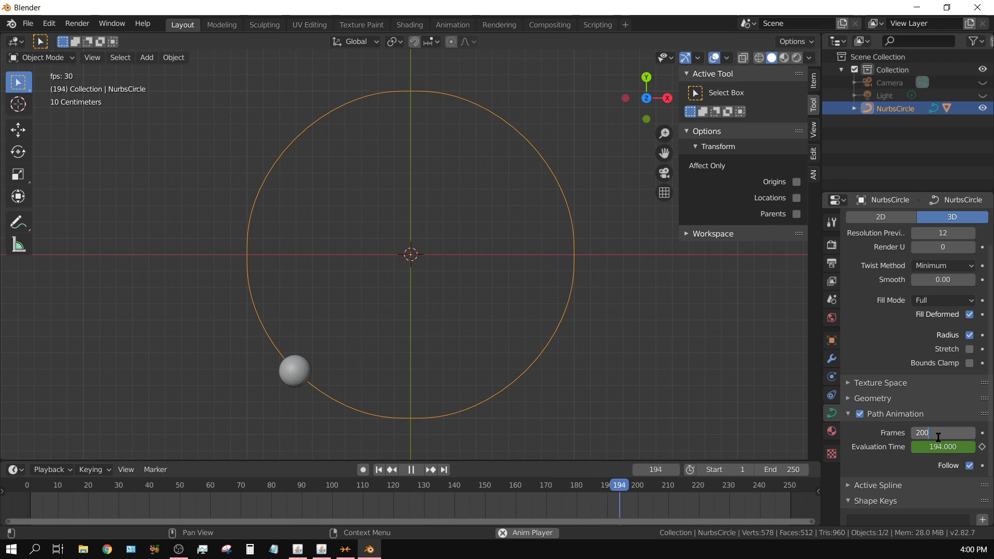
{"action": "key", "text": "Return"}
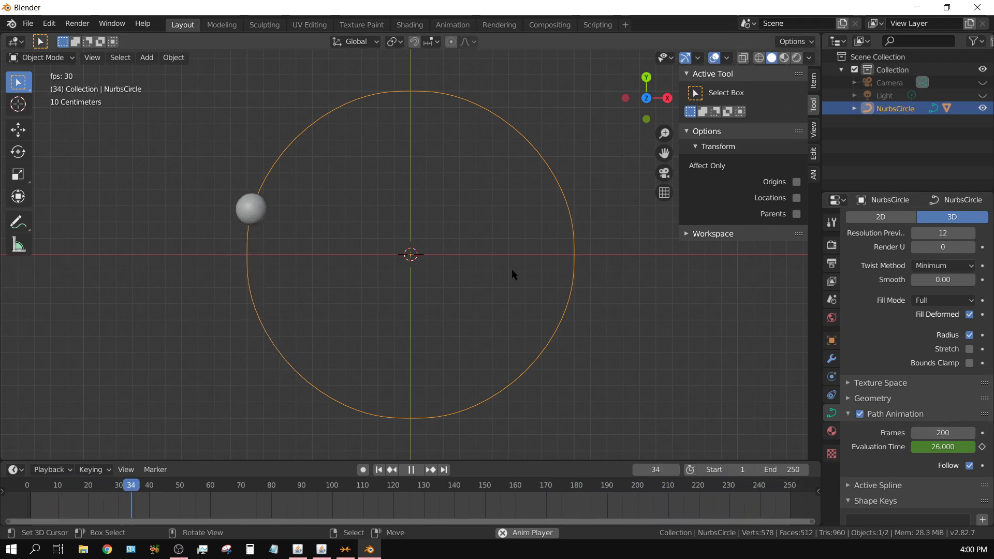
{"action": "left_click", "coordinate": [941, 432]}
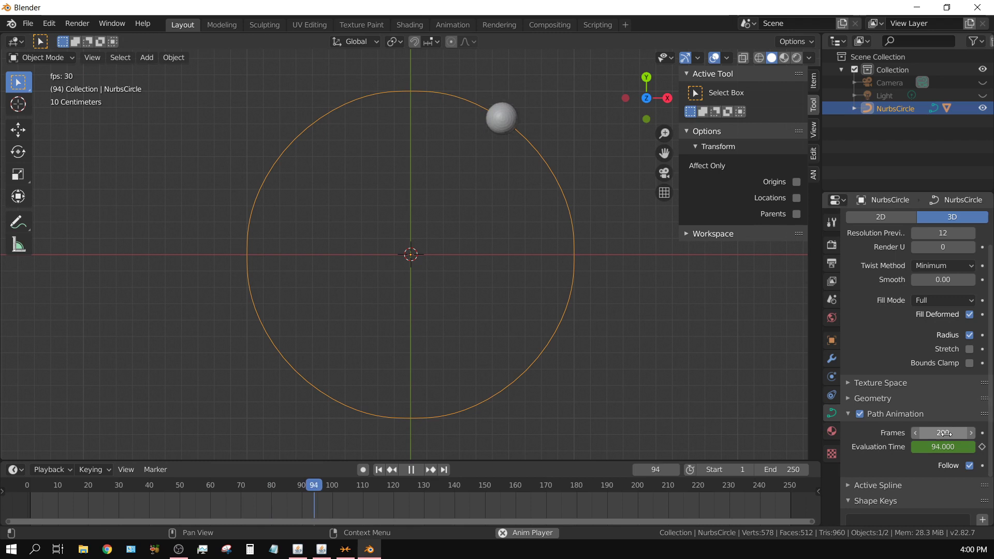
{"action": "type", "text": "10"}
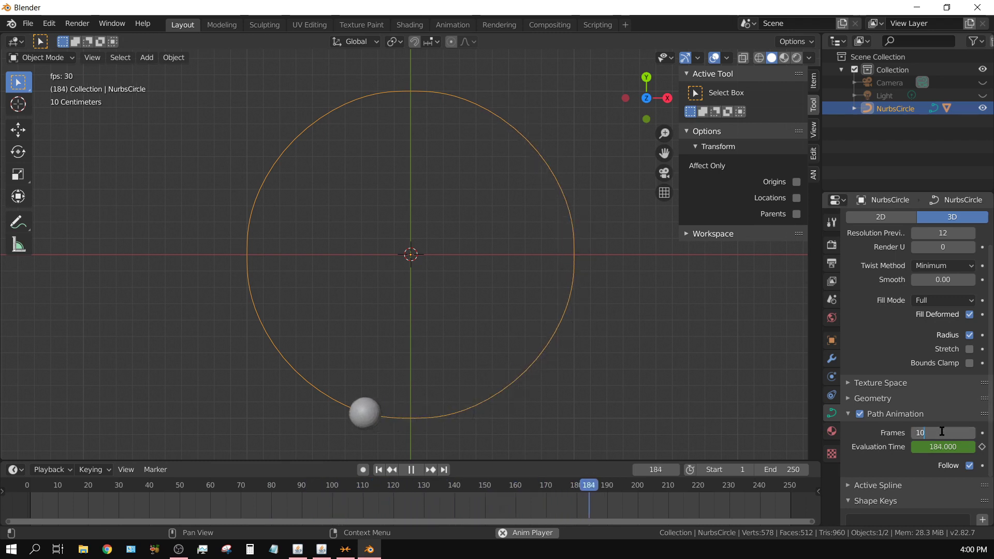
{"action": "key", "text": "Return"}
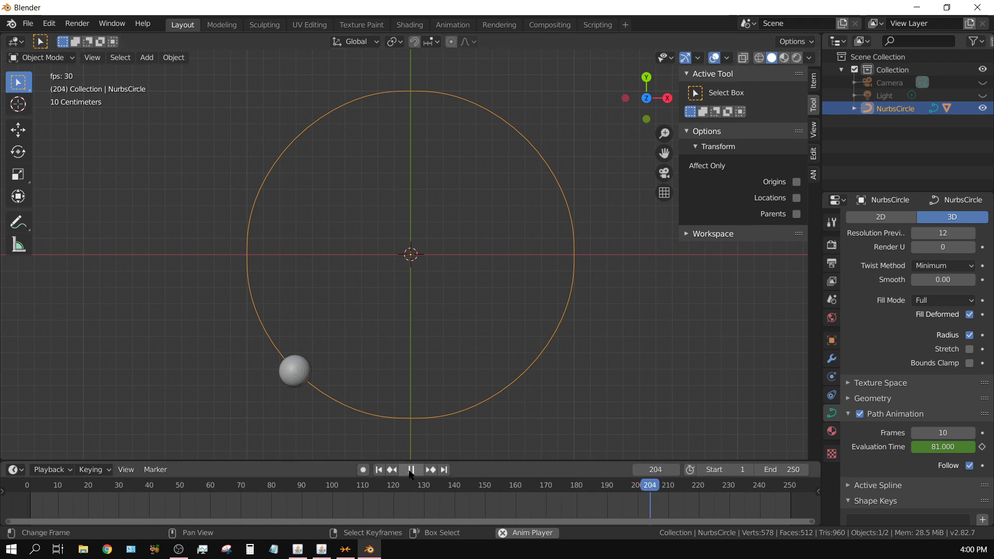
Rewind to frame 1, undo the path-following setup in two steps, and select the sphere.
{"action": "left_click", "coordinate": [379, 470]}
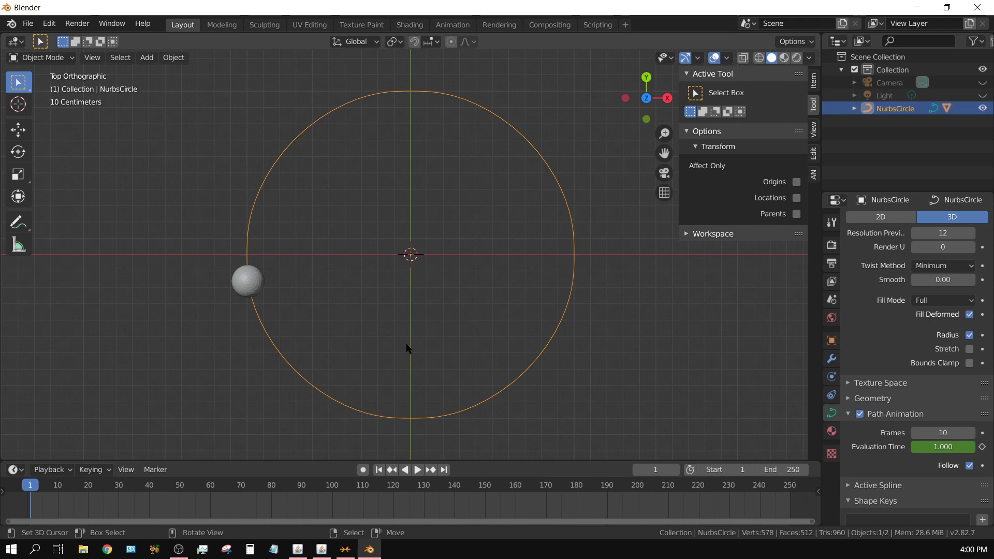
{"action": "key", "text": "bracketright"}
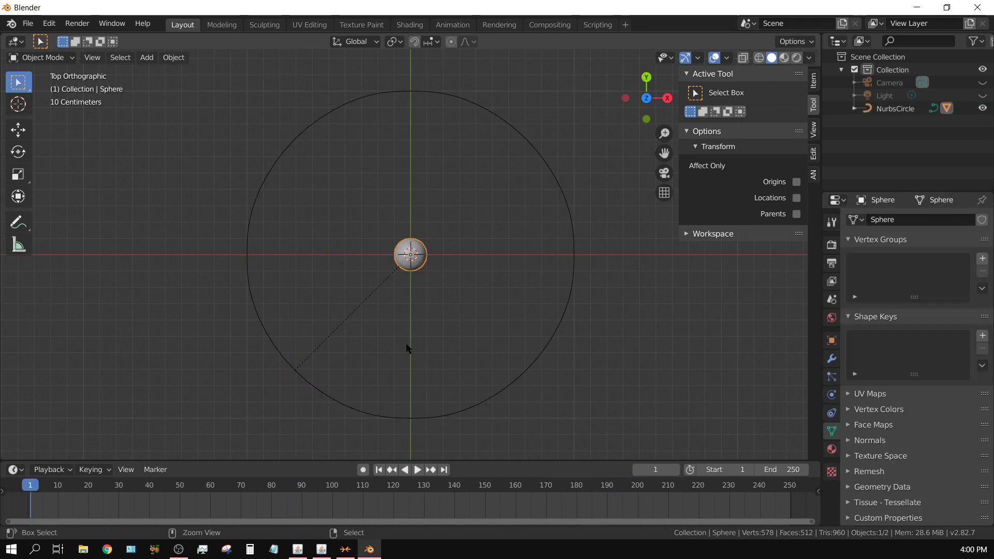
{"action": "key", "text": "bracketleft"}
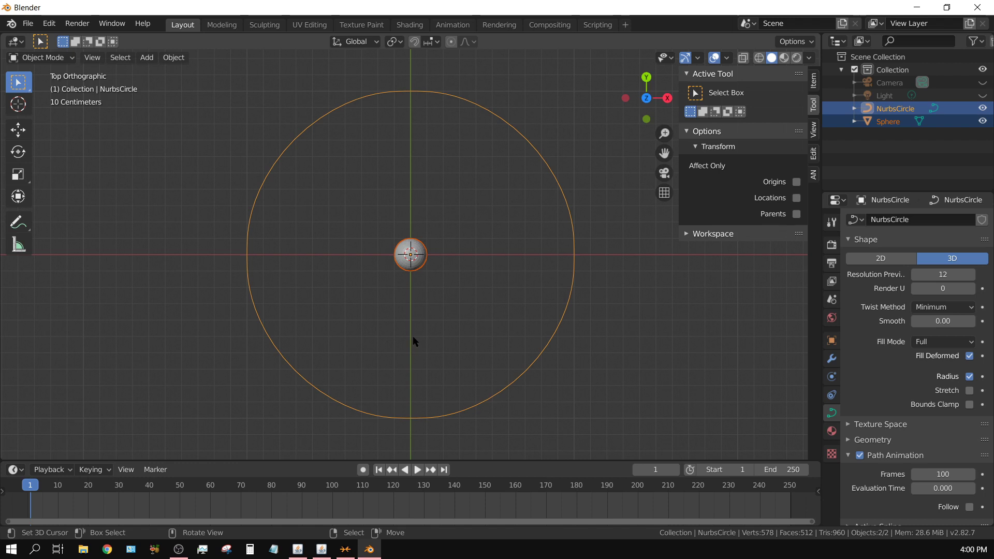
{"action": "left_click", "coordinate": [411, 251]}
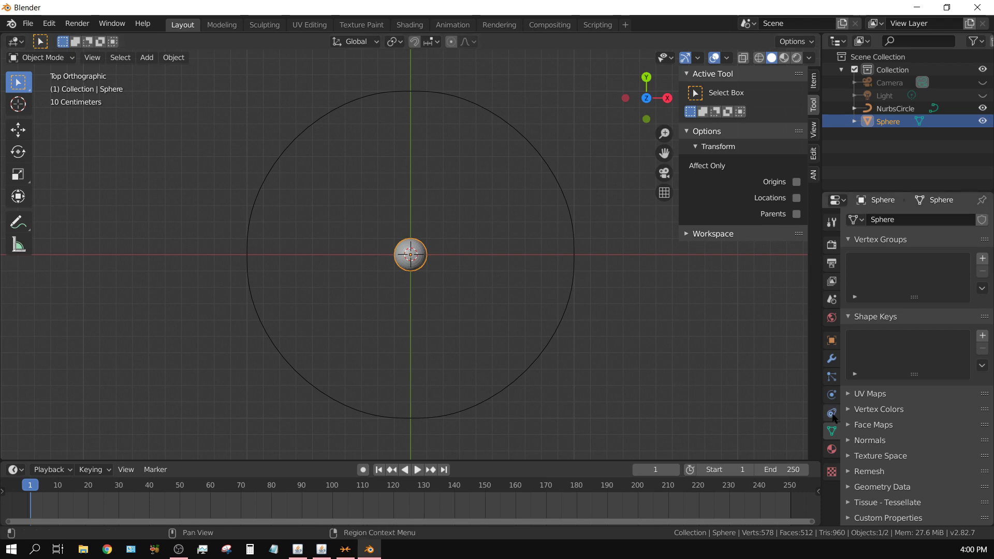
In the sphere's Object Constraints, add a Follow Path constraint targeting NurbsCircle.
{"action": "left_click", "coordinate": [832, 414]}
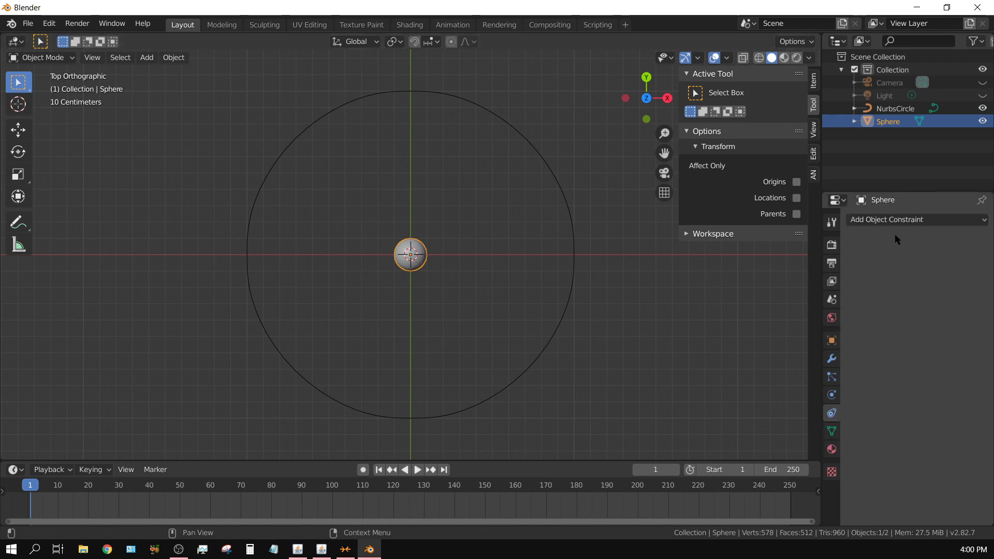
{"action": "left_click", "coordinate": [906, 220]}
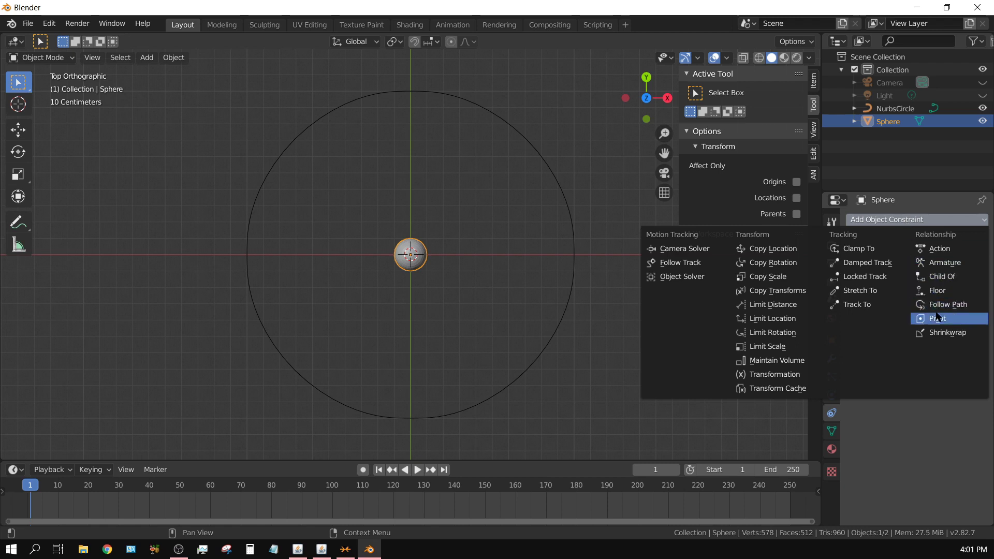
{"action": "left_click", "coordinate": [940, 305]}
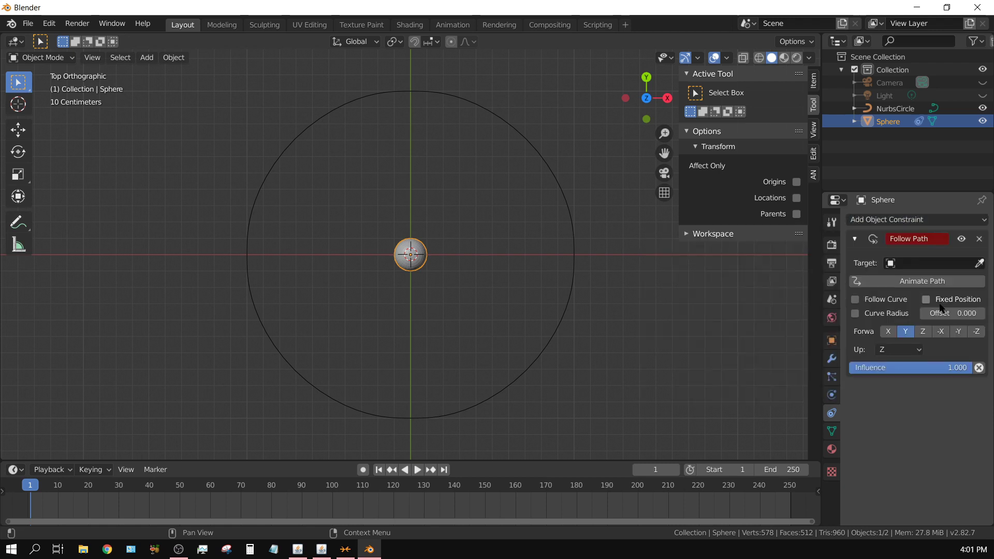
{"action": "left_click", "coordinate": [920, 264]}
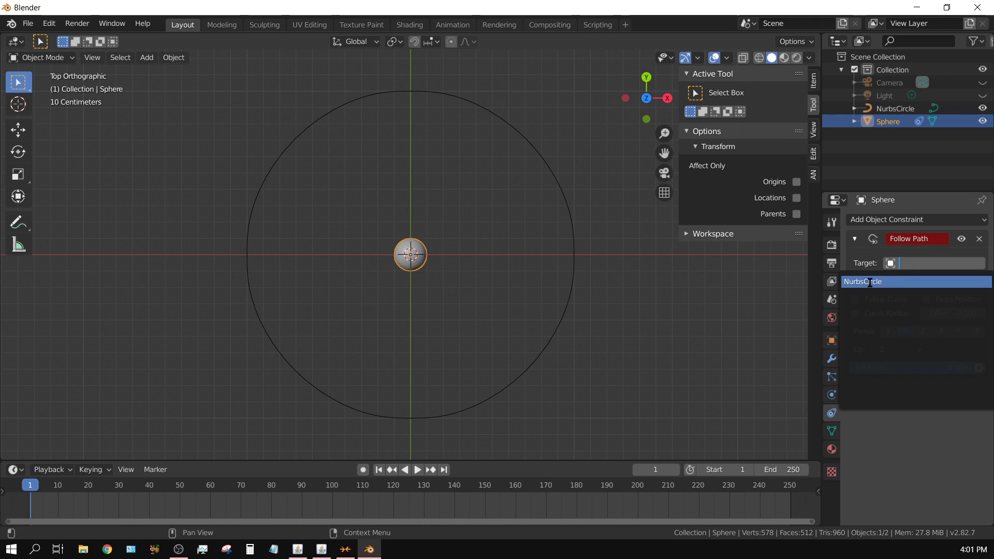
{"action": "left_click", "coordinate": [870, 282]}
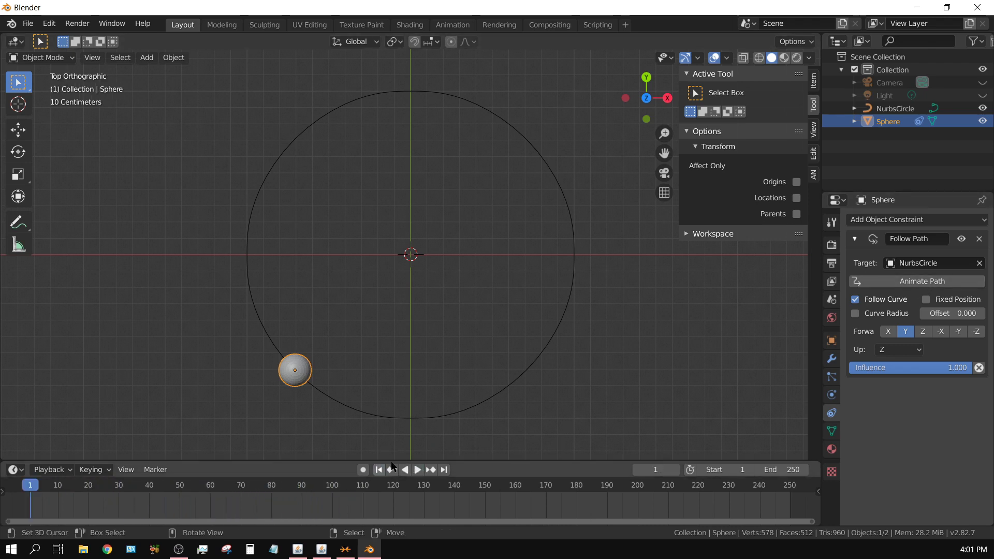
Generate the Follow Path animation with Animate Path, play it, and select NurbsCircle.
{"action": "left_click", "coordinate": [930, 287]}
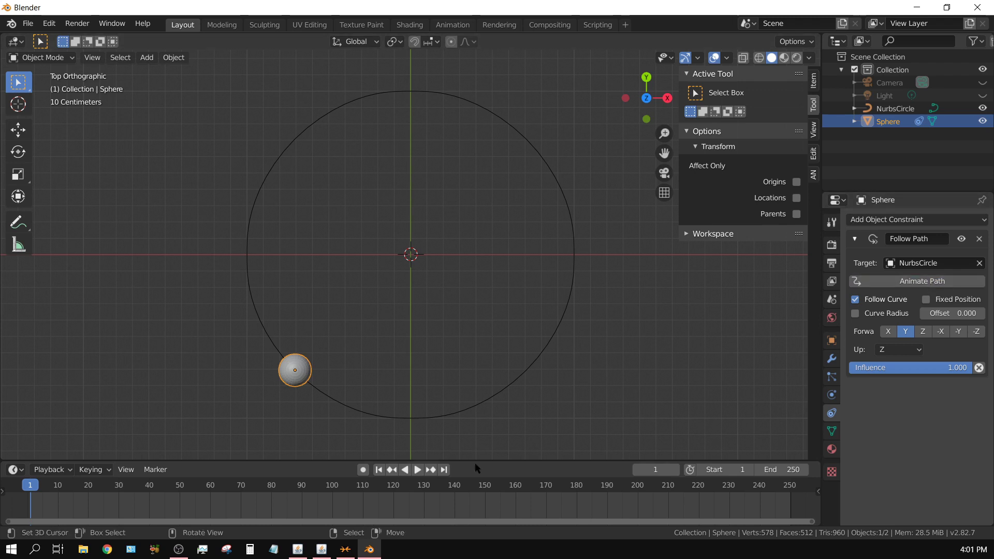
{"action": "left_click", "coordinate": [418, 471]}
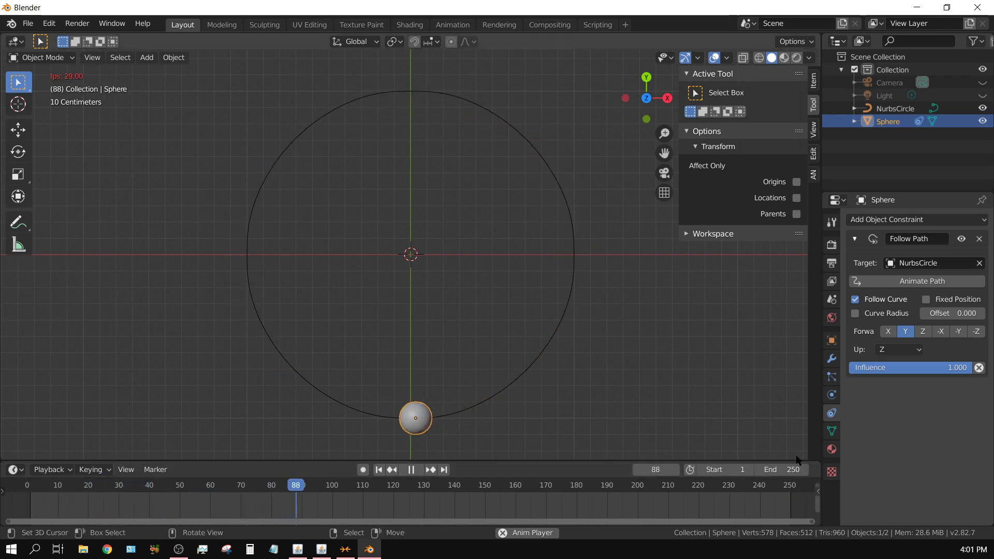
{"action": "left_click", "coordinate": [570, 306]}
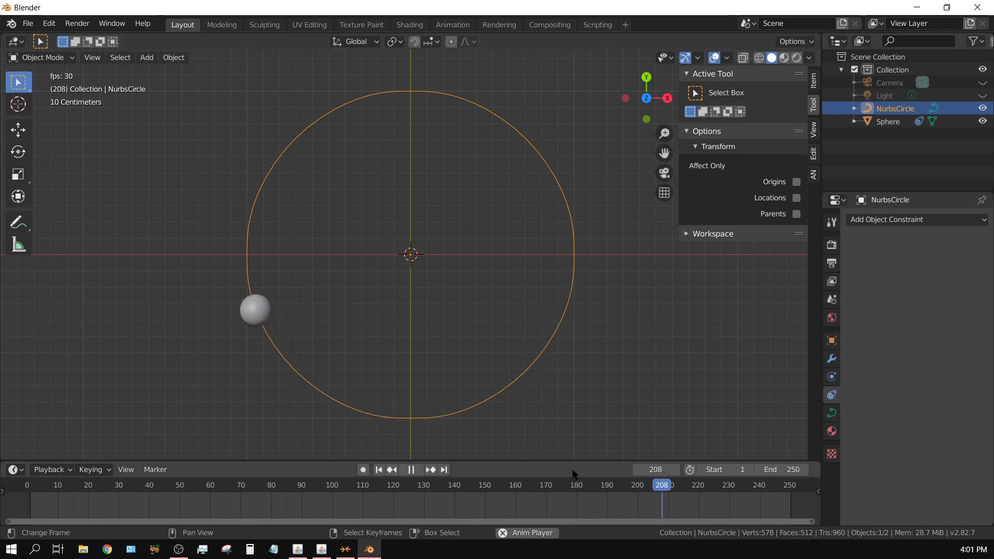
In the circle's Curve Data Path Animation, set Frames to 250, then change it to 125.
{"action": "left_click", "coordinate": [831, 413]}
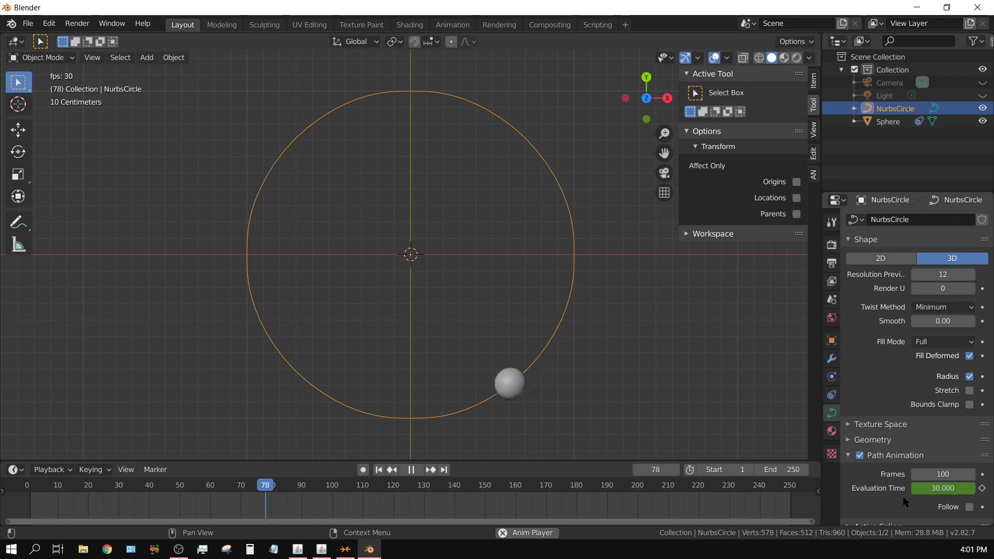
{"action": "scroll", "coordinate": [902, 496], "scroll_direction": "down", "scroll_amount": 2}
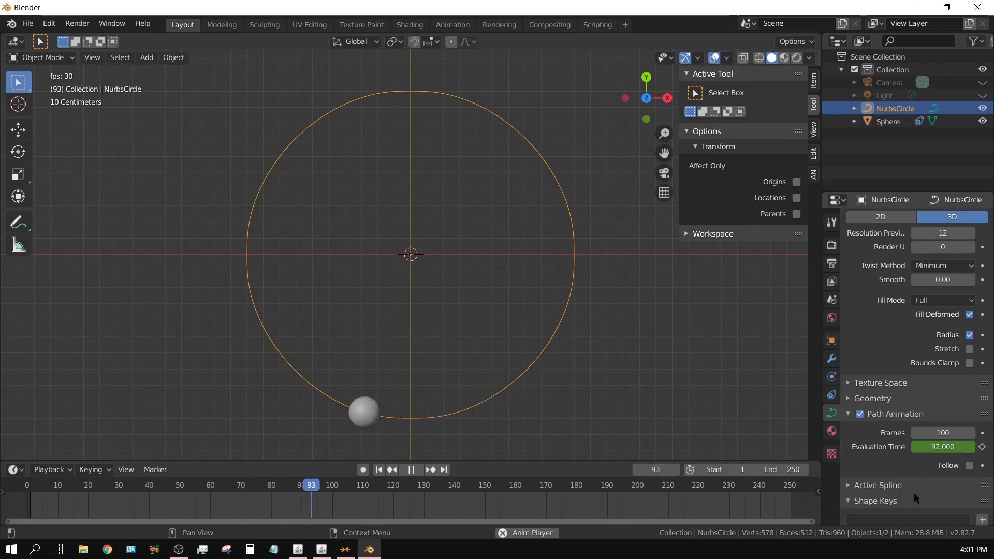
{"action": "left_click", "coordinate": [942, 435]}
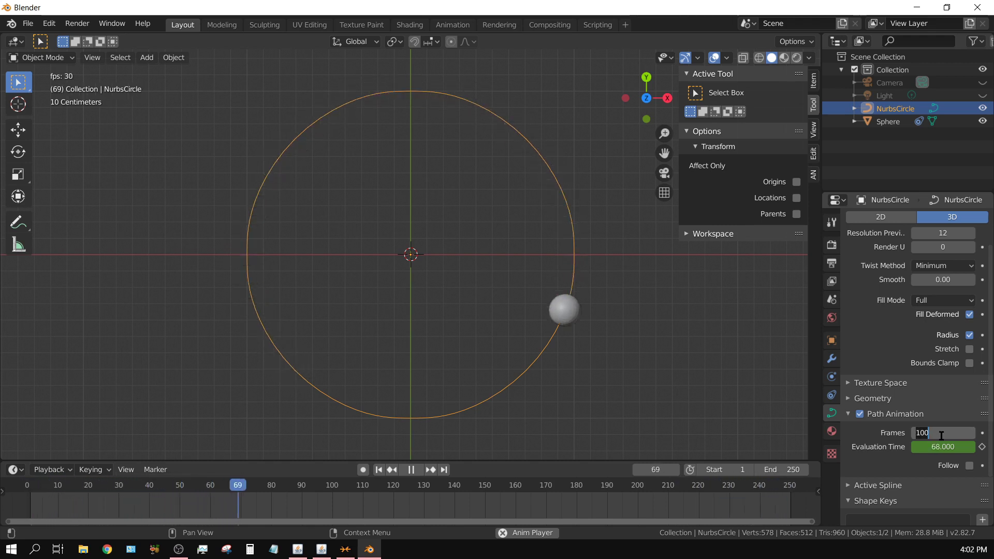
{"action": "type", "text": "250"}
{"action": "key", "text": "Return"}
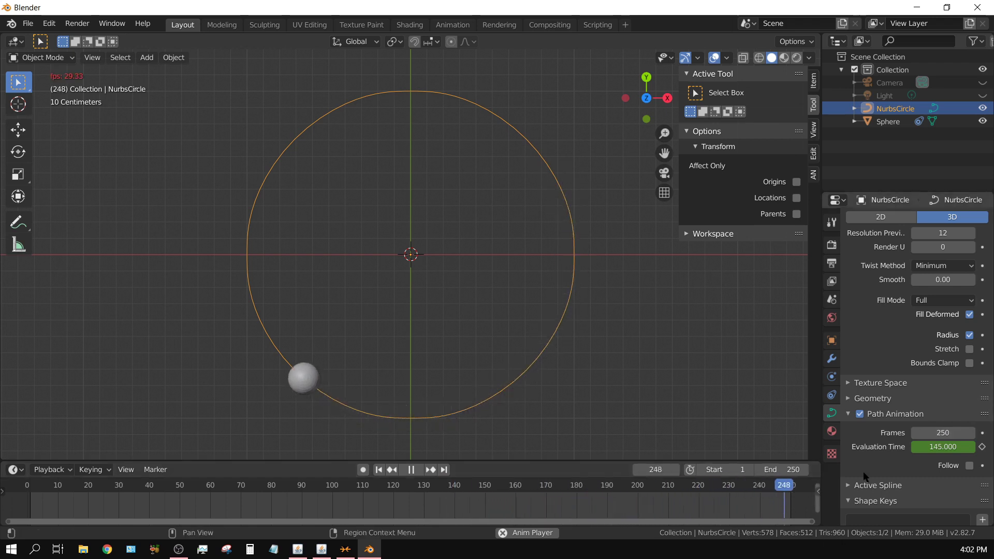
{"action": "left_click", "coordinate": [923, 433]}
{"action": "type", "text": "128"}
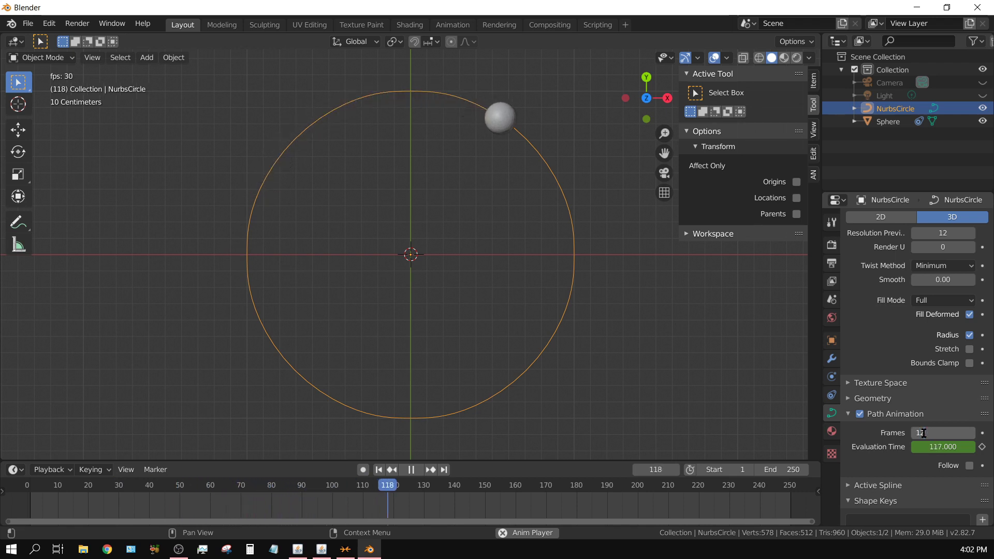
{"action": "key", "text": "Return"}
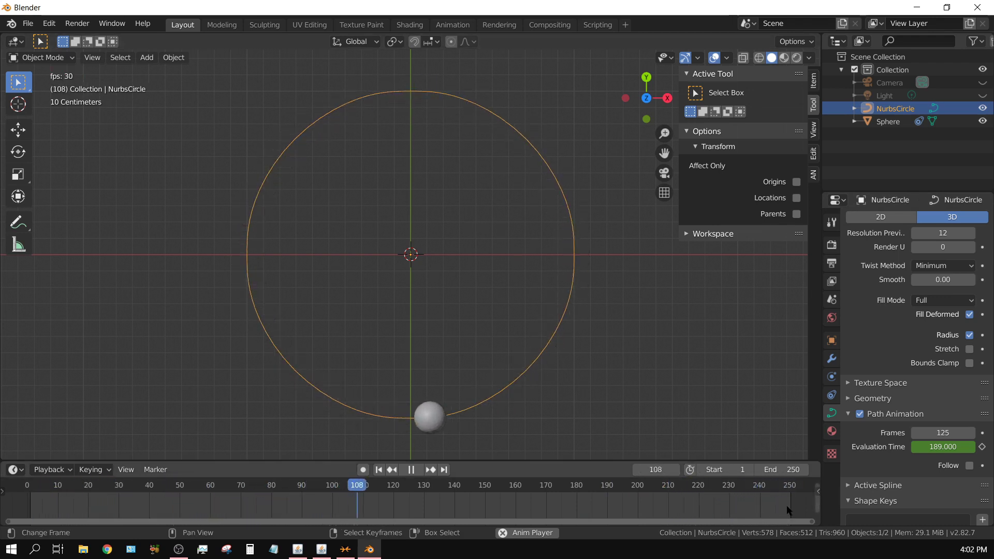
Change the path animation Frames to 10, then settle on 25.
{"action": "left_click", "coordinate": [941, 433]}
{"action": "type", "text": "10"}
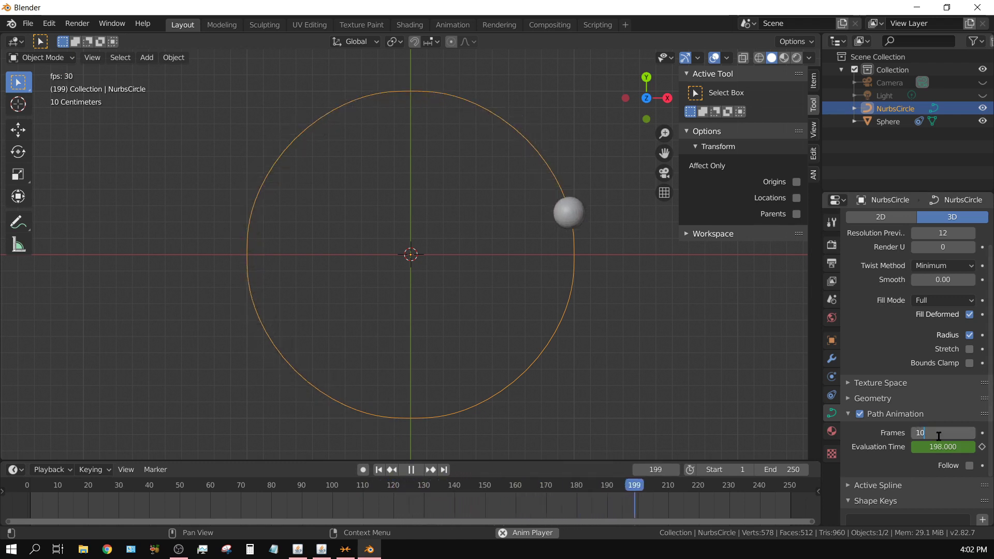
{"action": "key", "text": "Return"}
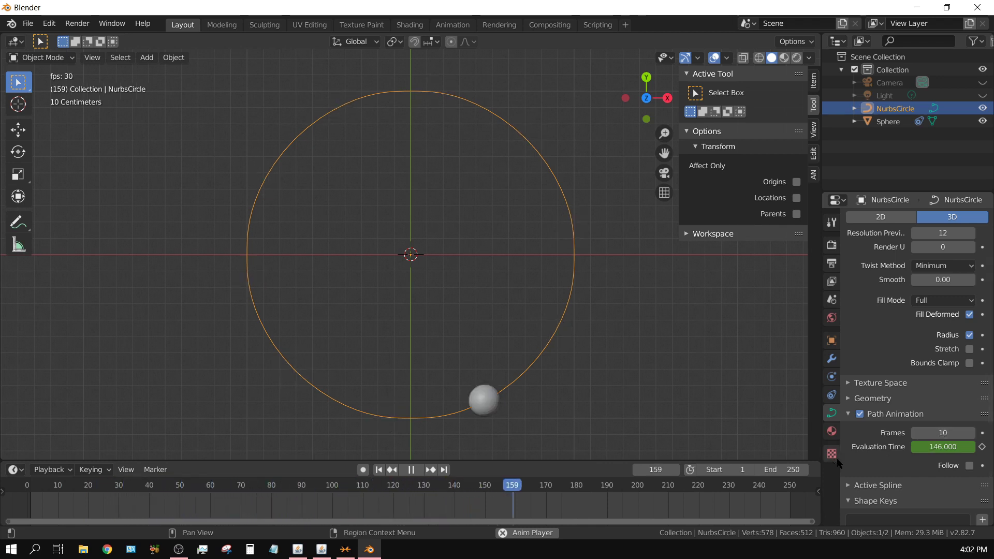
{"action": "left_click", "coordinate": [947, 434]}
{"action": "type", "text": "25"}
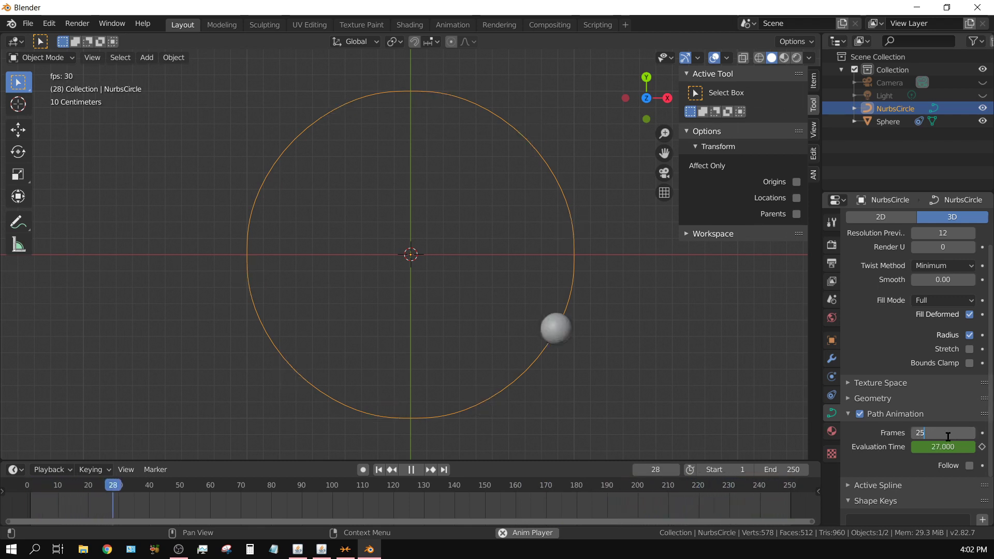
{"action": "key", "text": "Return"}
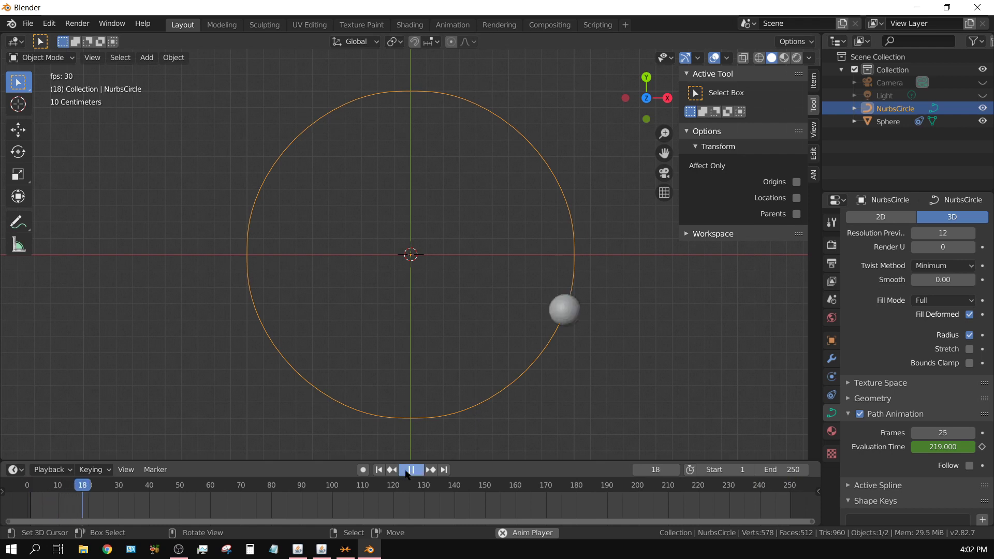
Stop playback, select the sphere, and show its Follow Path constraint targeting NurbsCircle.
{"action": "key", "text": "space"}
{"action": "left_click", "coordinate": [542, 347]}
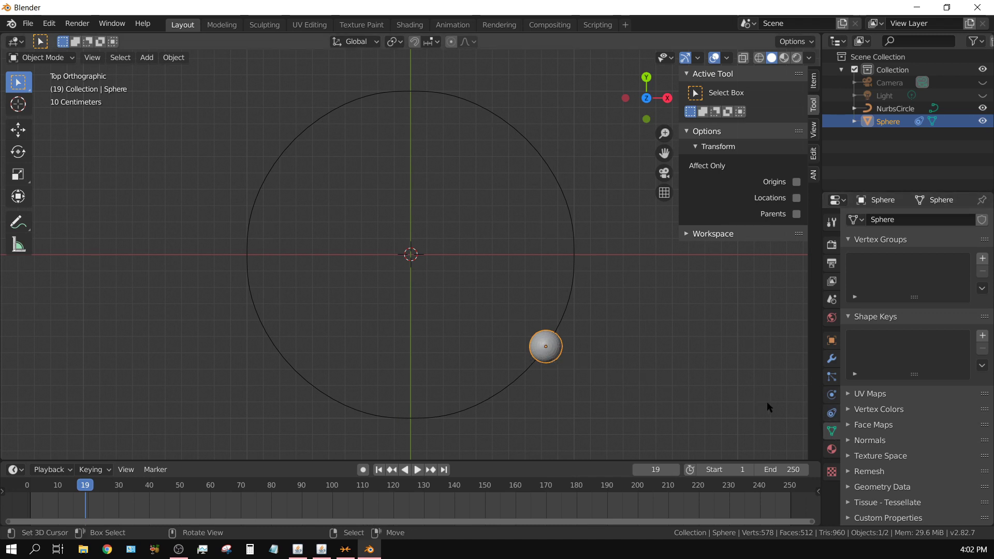
{"action": "left_click", "coordinate": [831, 412]}
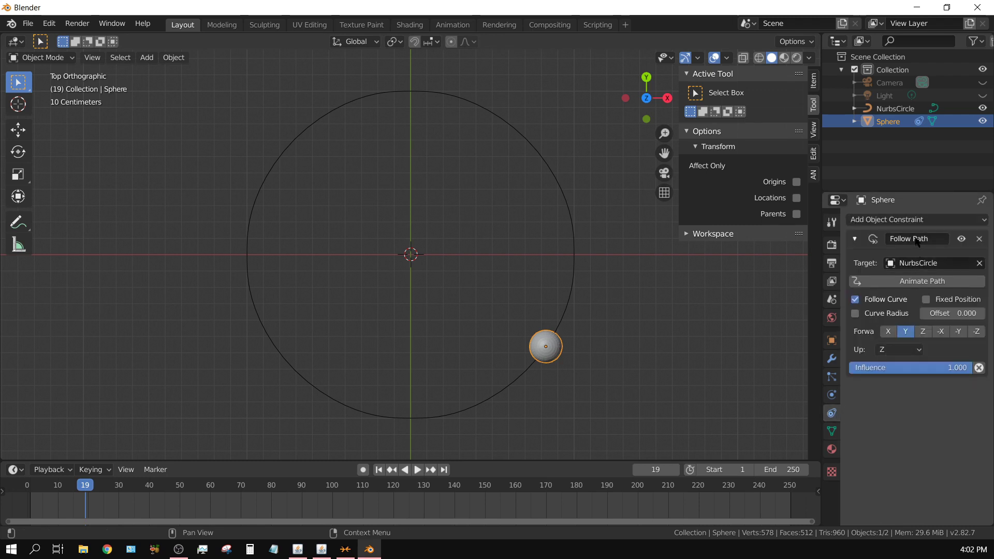